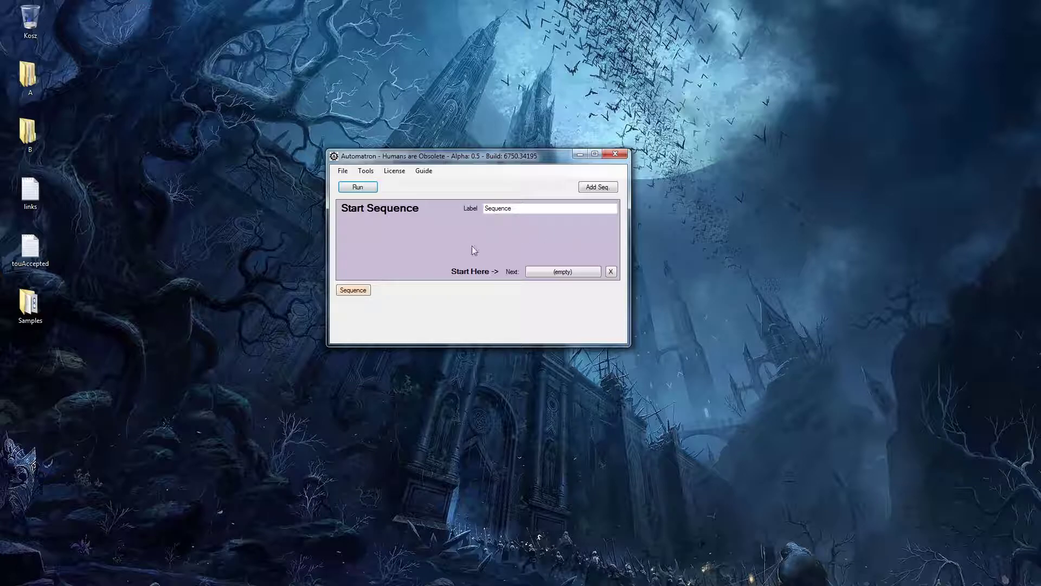
# Add a Sample Exists condition as the first element of the start sequence
pyautogui.click(556, 272)
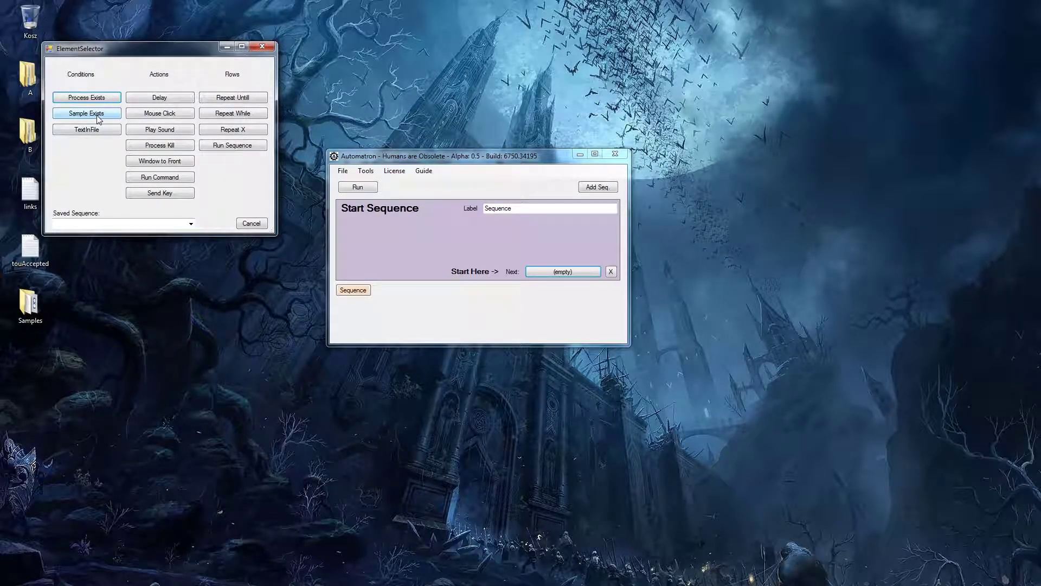
pyautogui.click(98, 118)
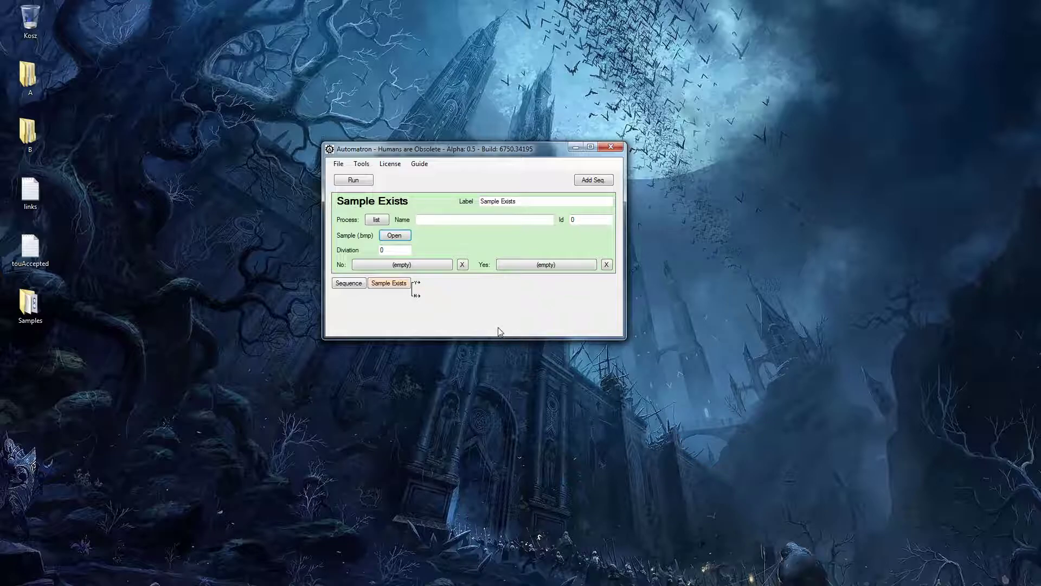
# Switch to the Windows Calculator by launching calc
pyautogui.press('super')
pyautogui.write('calc')
pyautogui.press('Return')
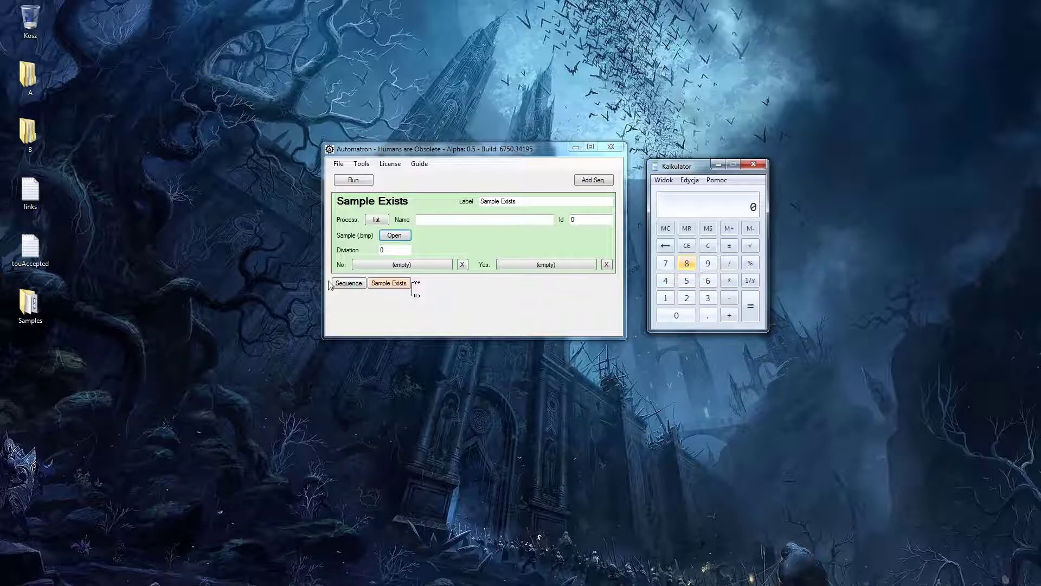
# Capture a screenshot in Automatron's Sample Creator and crop the sample tightly around the digit on the calculator's 8 key
pyautogui.click(364, 168)
pyautogui.click(366, 169)
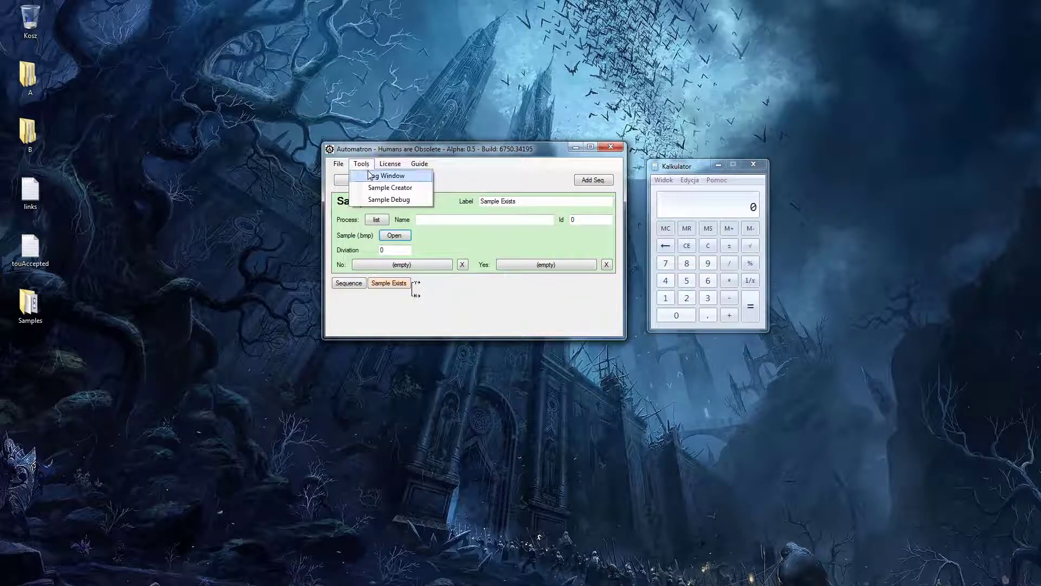
pyautogui.click(388, 190)
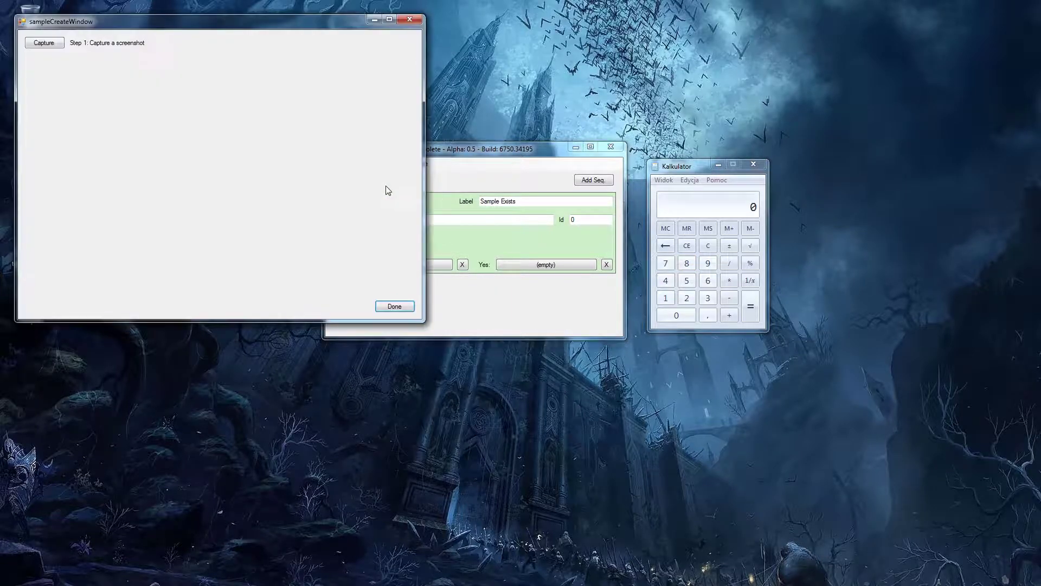
pyautogui.click(57, 45)
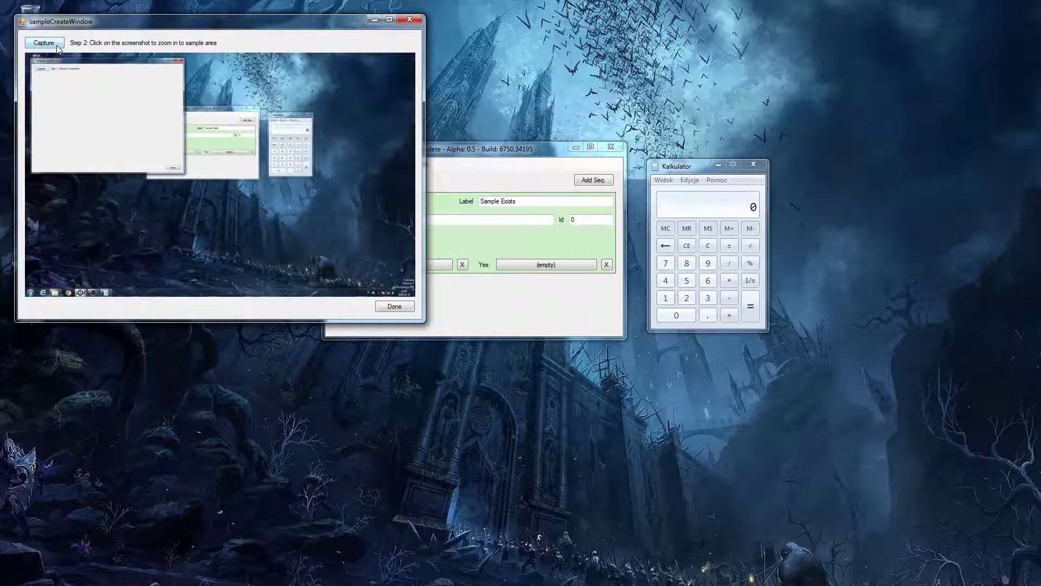
pyautogui.click(283, 152)
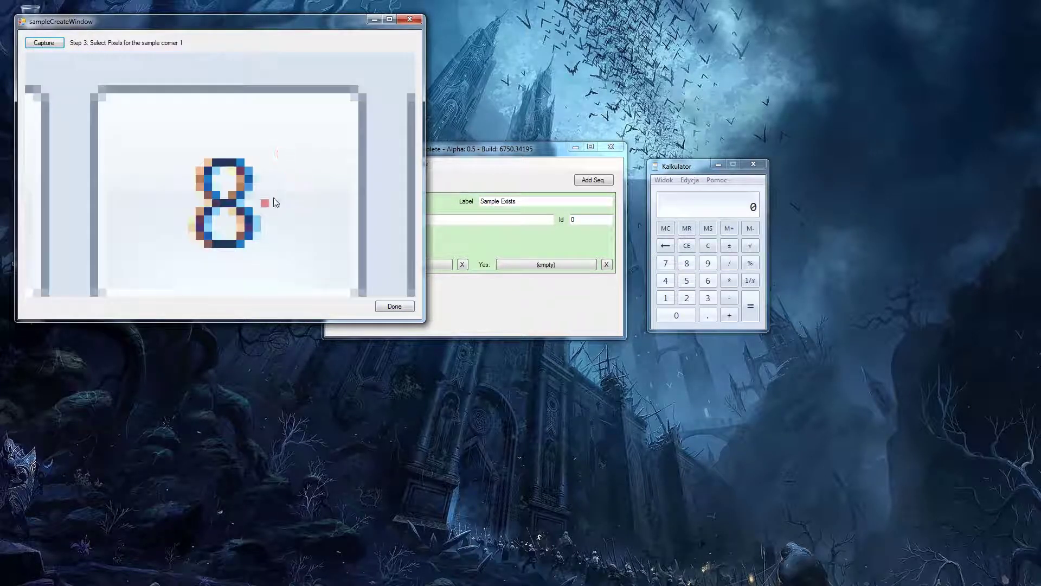
pyautogui.click(207, 164)
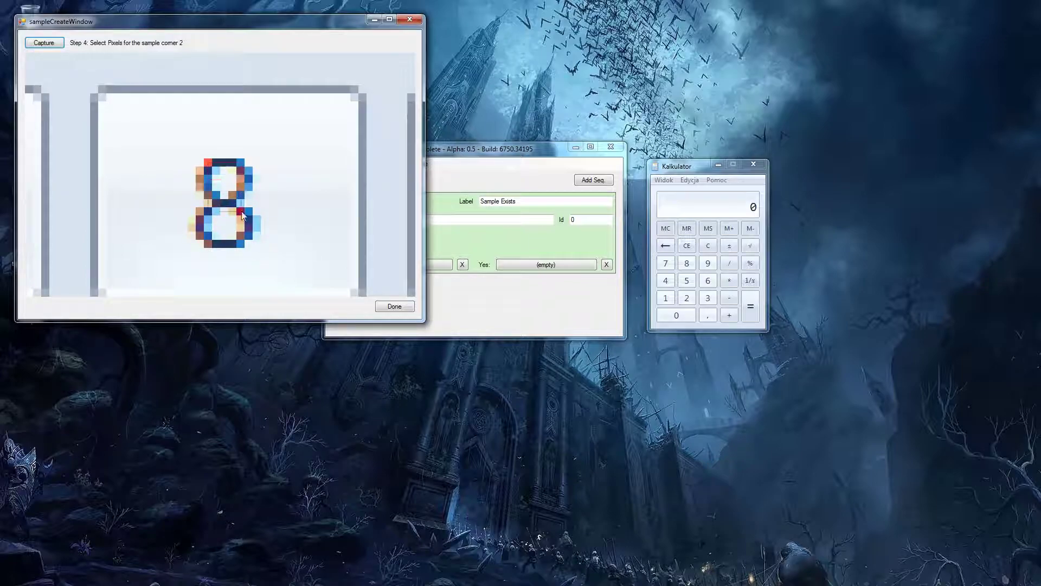
pyautogui.click(240, 247)
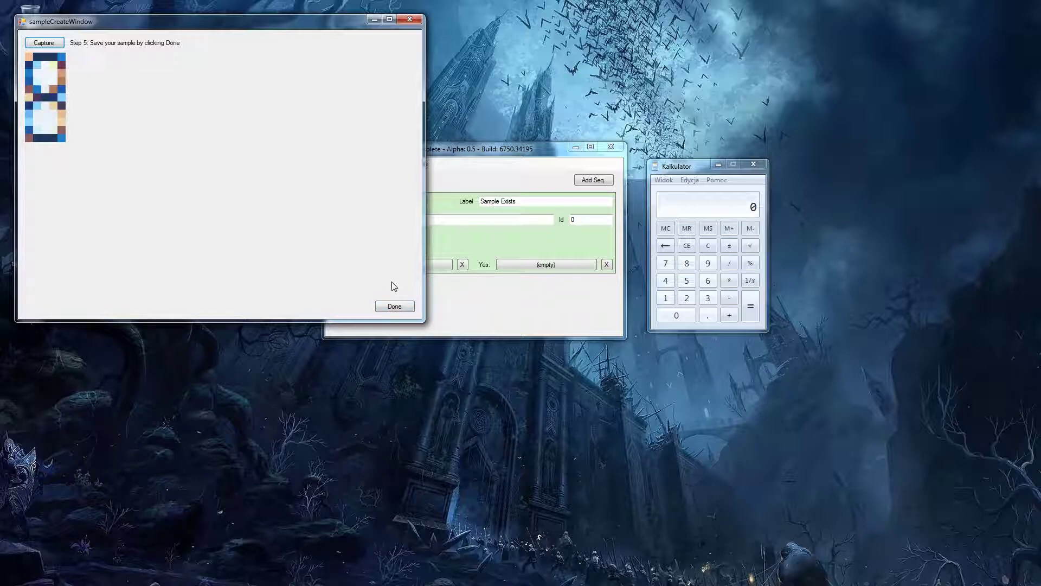
# Save the captured sample as 8 in the Samples folder, overwriting the existing file
pyautogui.click(395, 306)
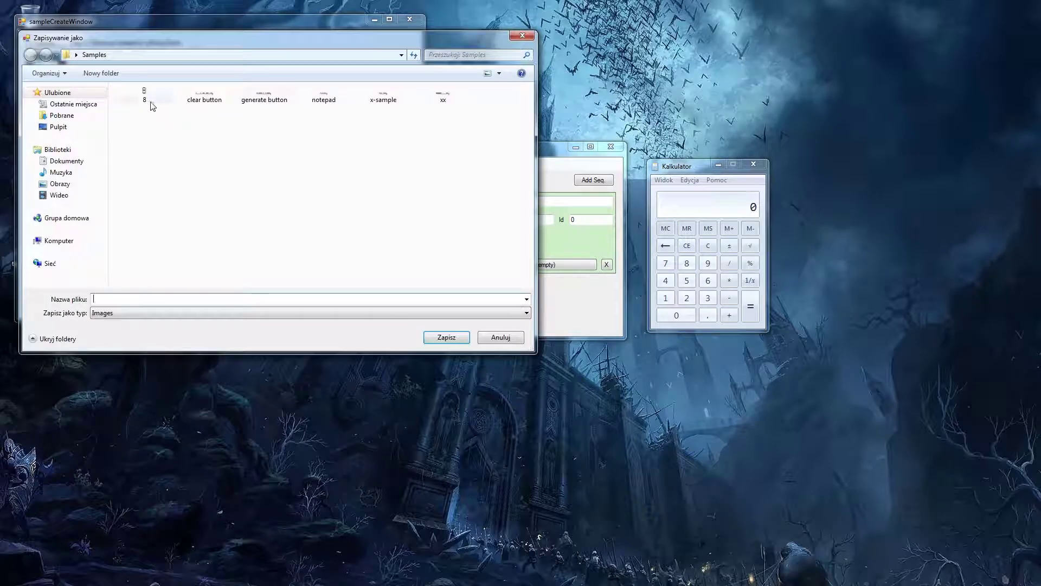
pyautogui.click(150, 102)
pyautogui.click(459, 341)
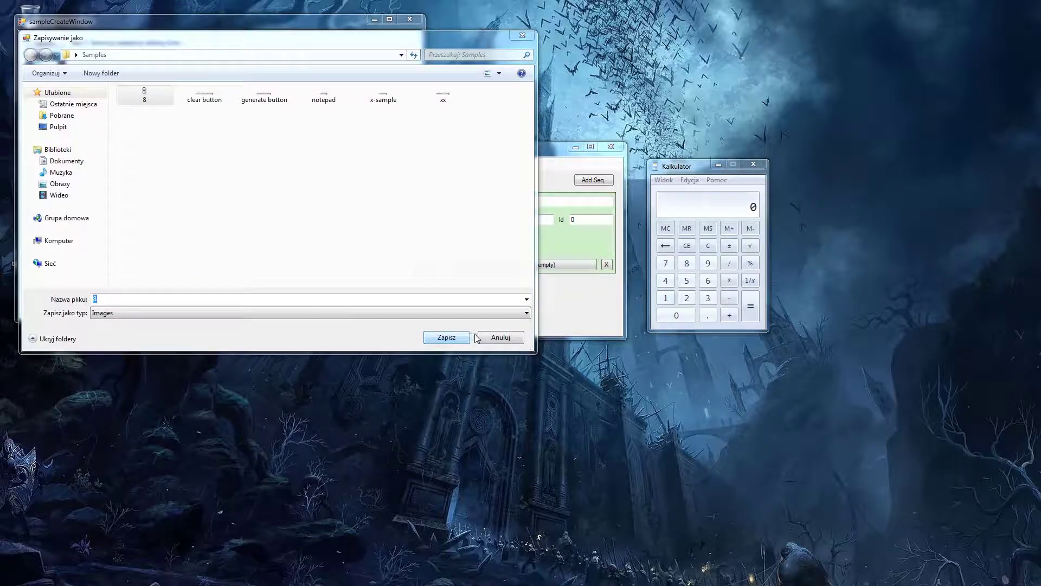
pyautogui.click(550, 326)
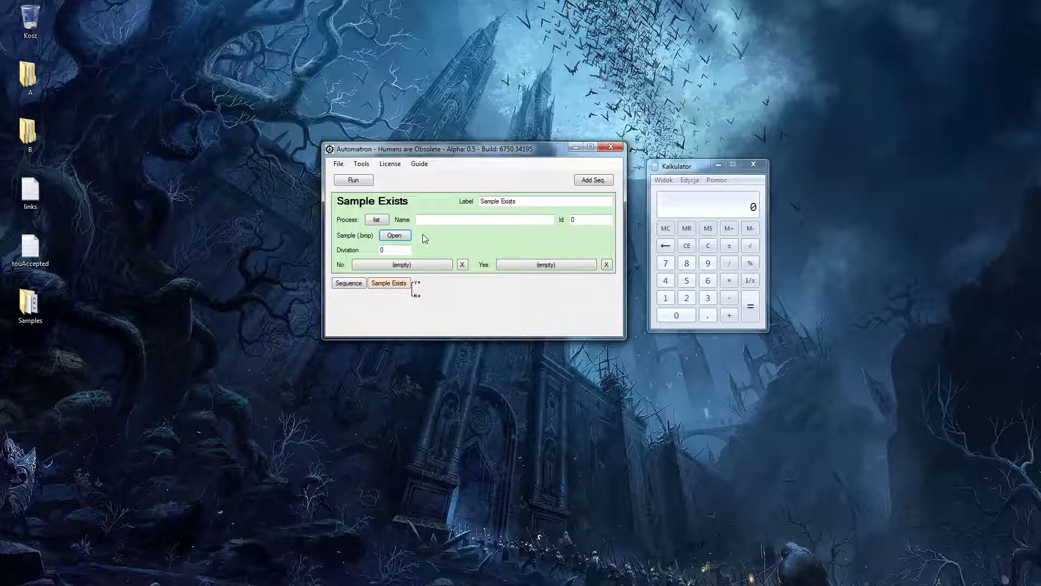
# Load the sample bitmap 8 into the Sample Exists condition and set its Diviation to 10
pyautogui.click(394, 237)
pyautogui.click(454, 263)
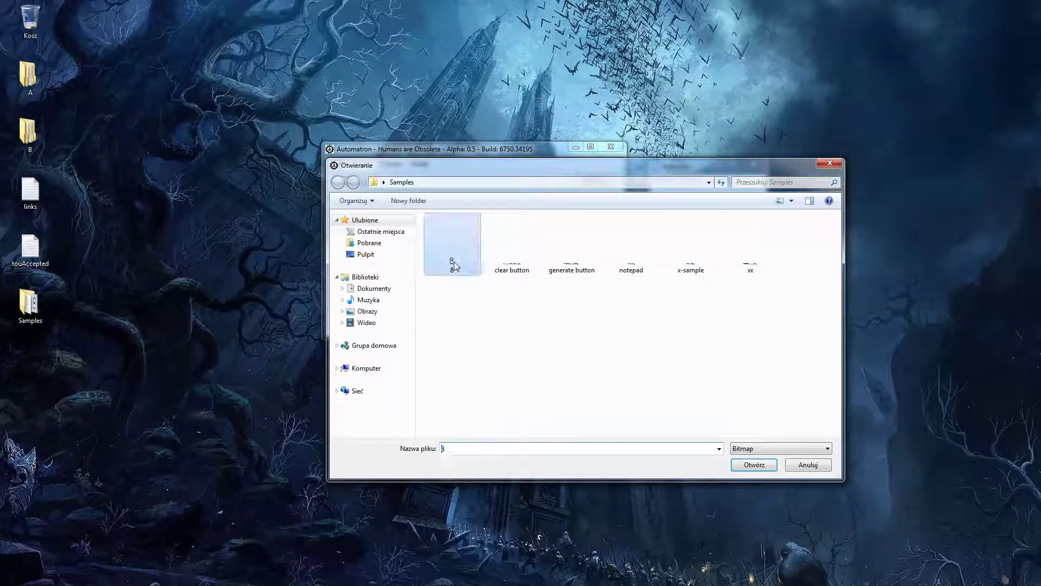
pyautogui.doubleClick(454, 262)
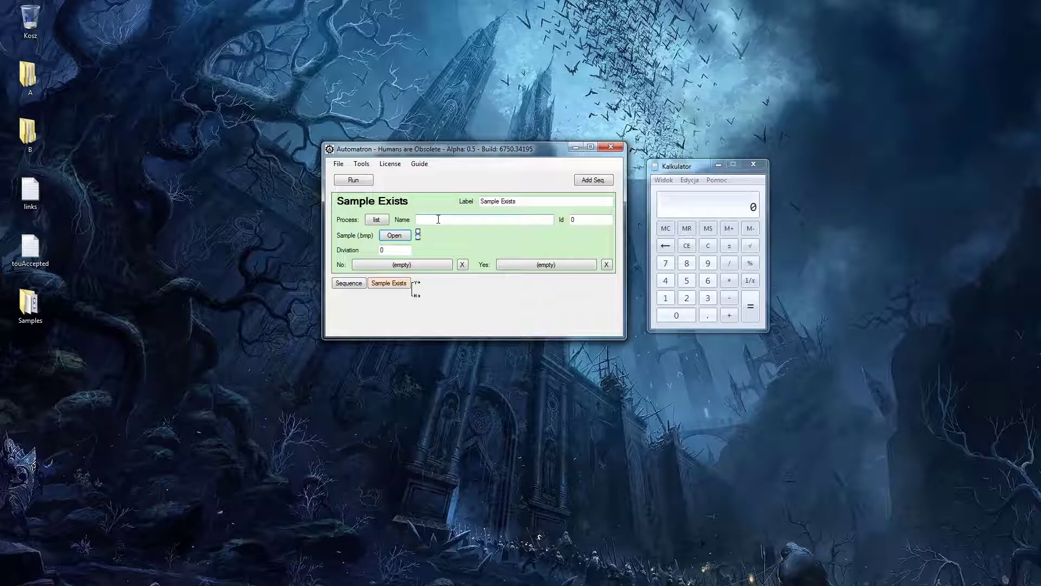
pyautogui.doubleClick(398, 250)
pyautogui.write('10')
# Add a Mouse Click action to the condition's Yes branch, using sample bitmap 8 with a Diviation of 10
pyautogui.click(546, 264)
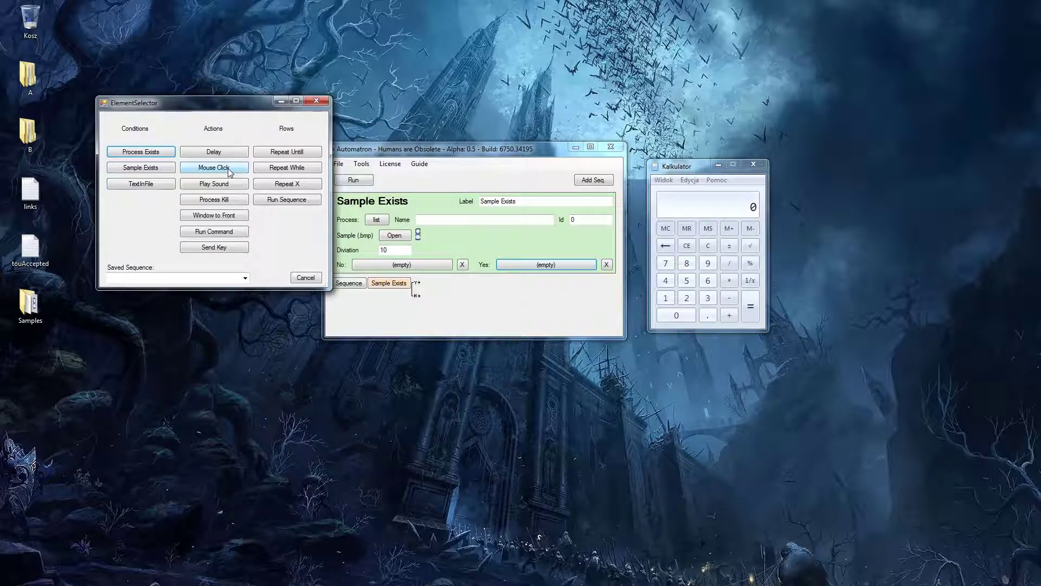
pyautogui.click(229, 172)
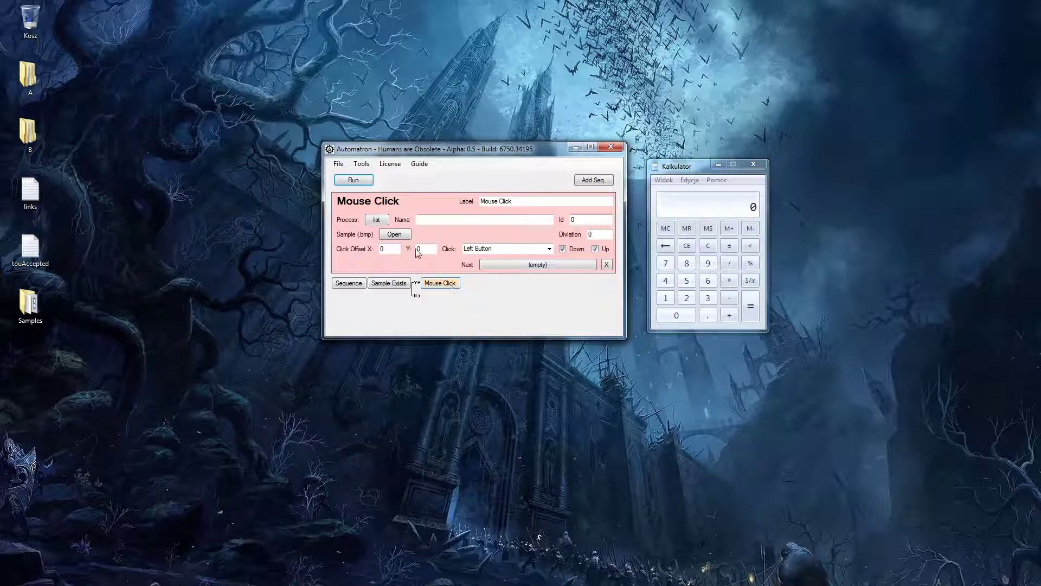
pyautogui.click(394, 234)
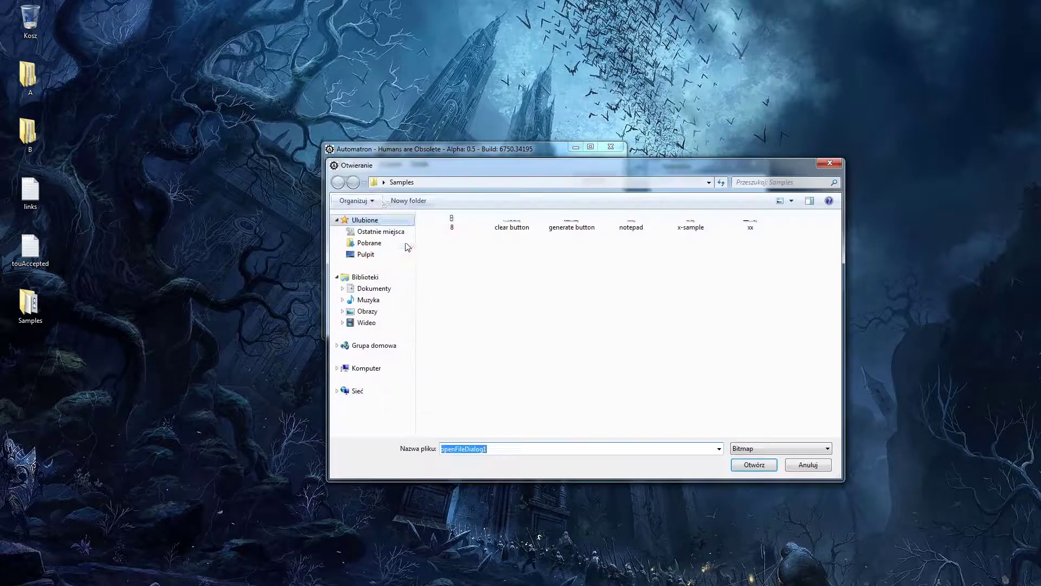
pyautogui.doubleClick(457, 220)
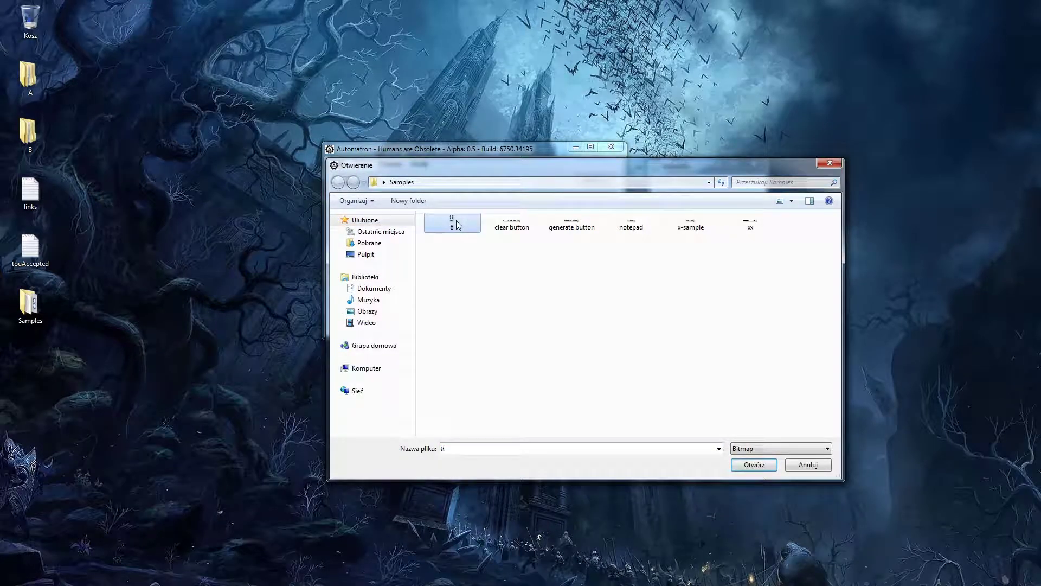
pyautogui.doubleClick(600, 235)
pyautogui.write('10')
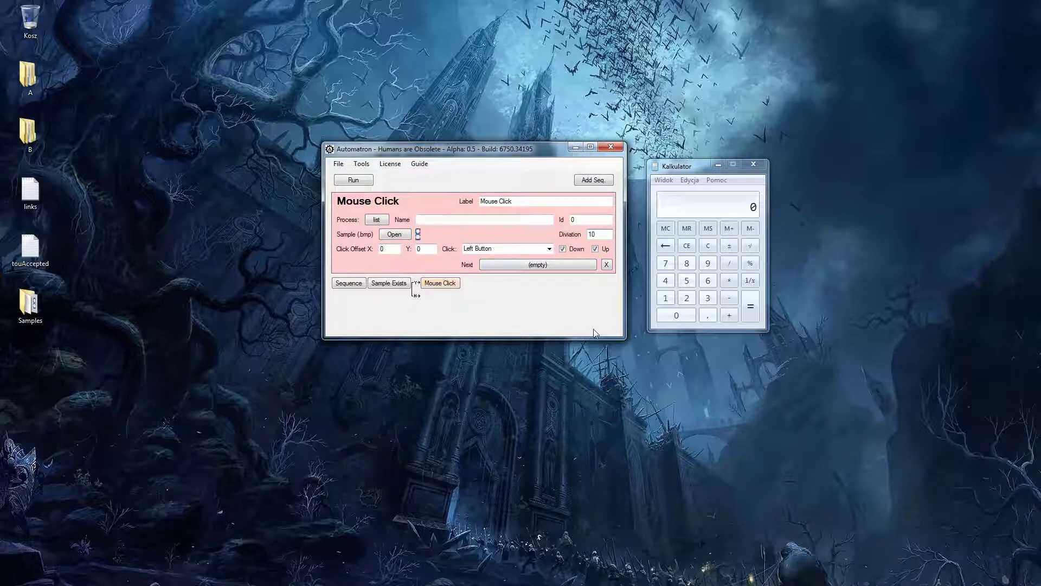
# Add a Run Command action to the No branch of the Sample Exists condition
pyautogui.click(388, 284)
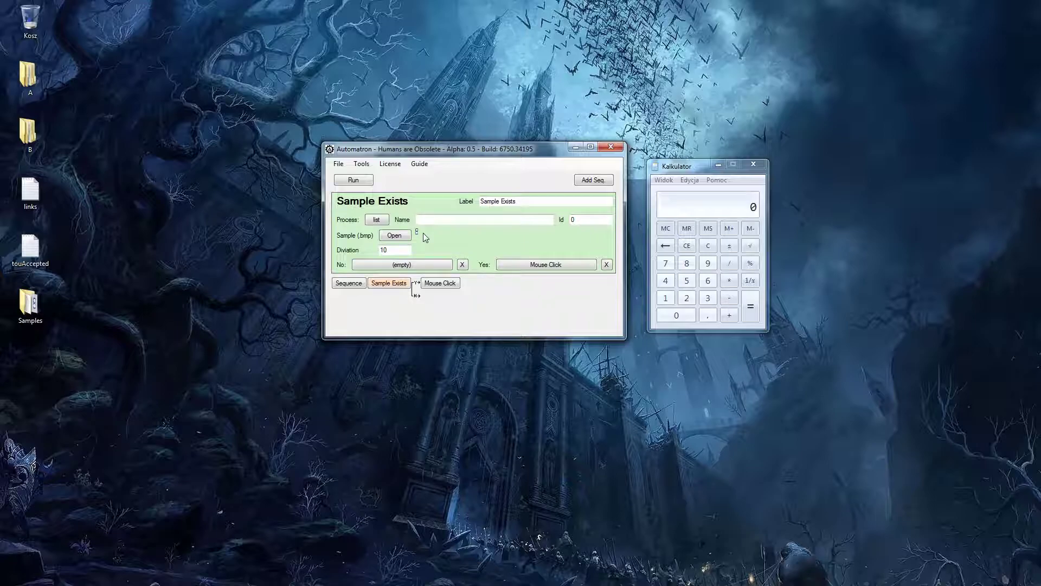
pyautogui.click(412, 265)
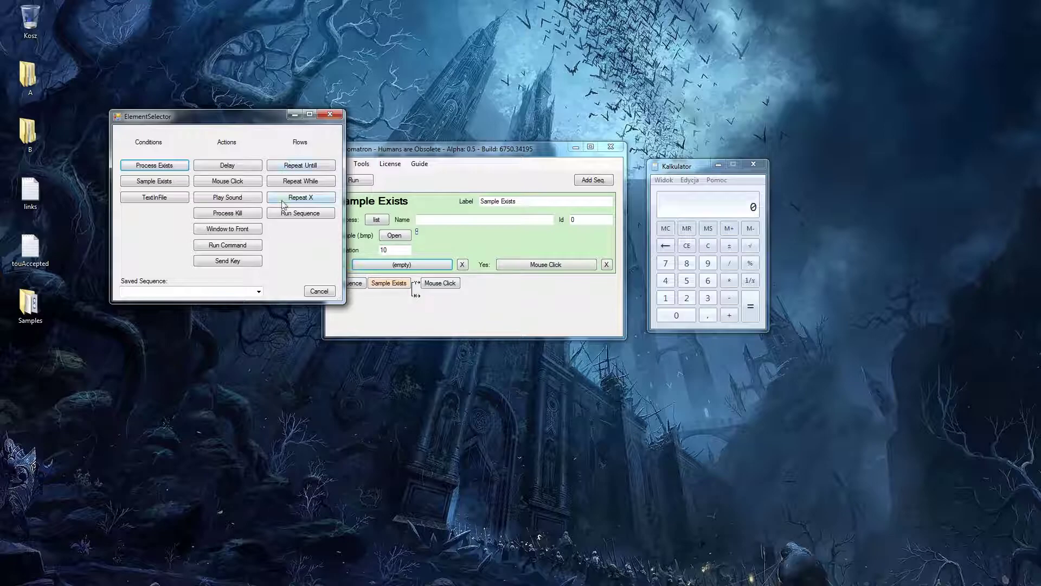
pyautogui.click(239, 247)
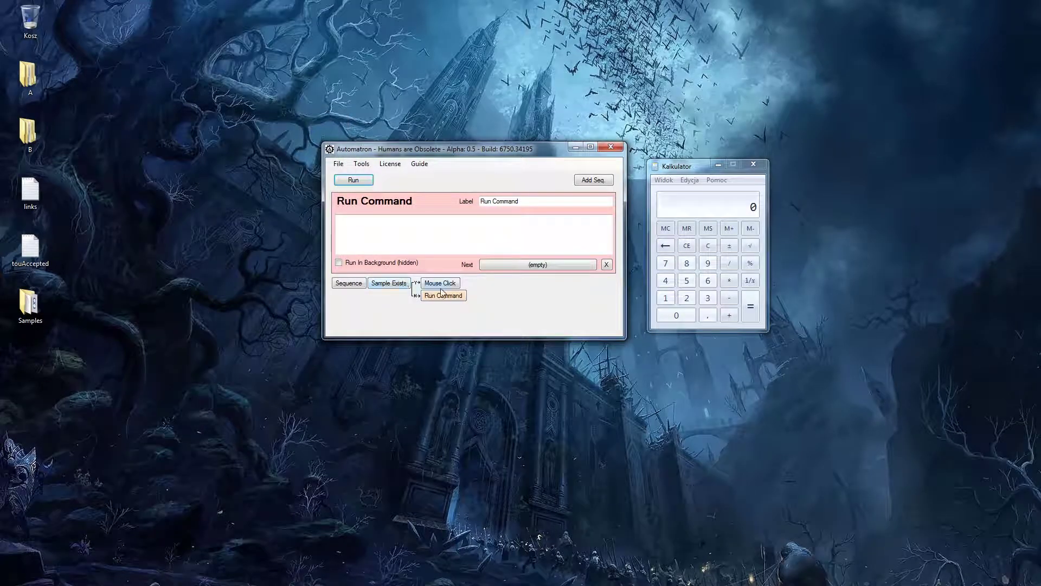
# Copy %windir%\system32\calc.exe from the links text file into the Run Command action, then close the text file
pyautogui.doubleClick(30, 193)
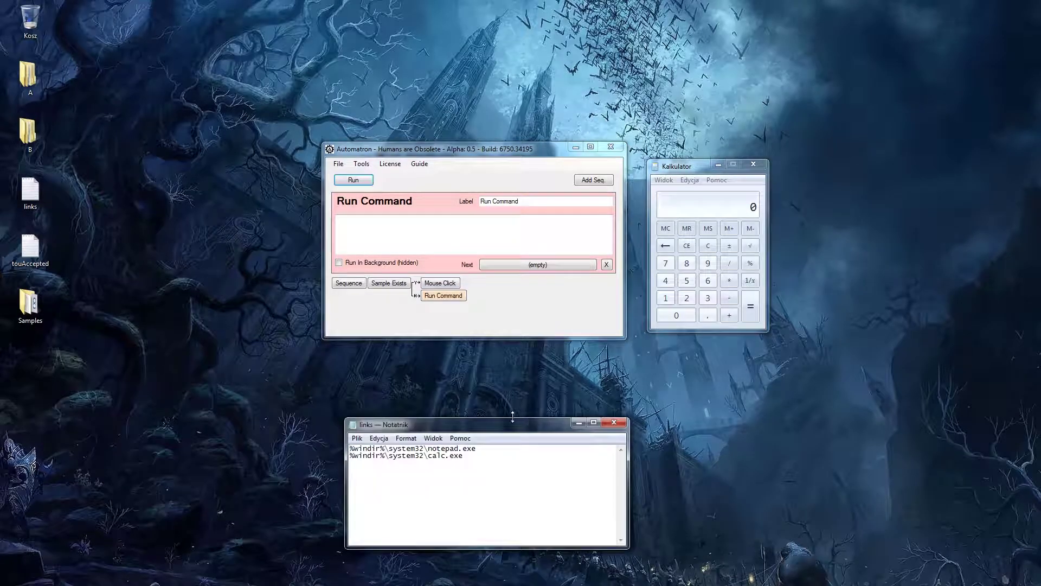
pyautogui.moveTo(463, 456); pyautogui.dragTo(336, 459)
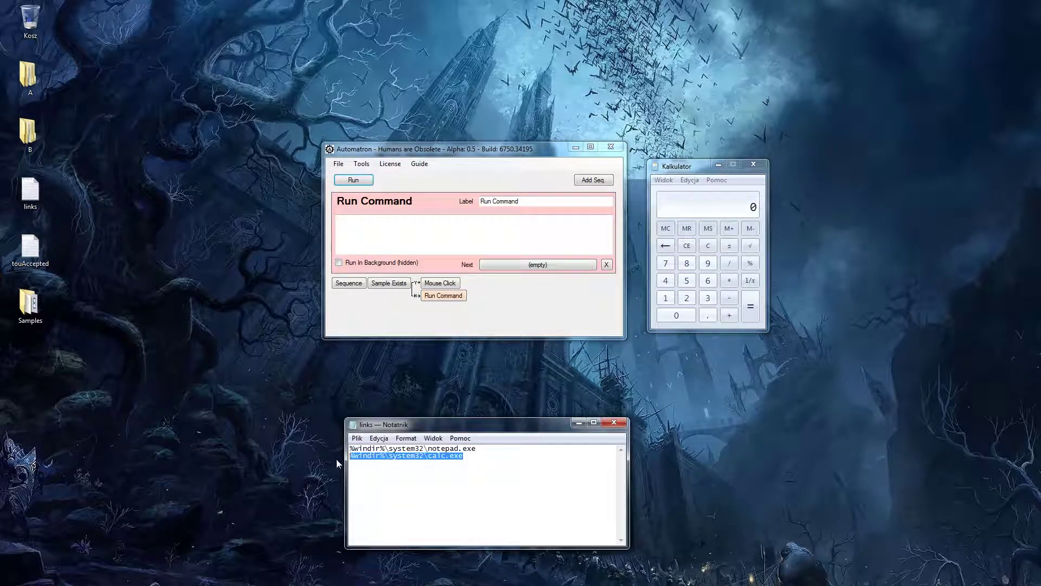
pyautogui.hotkey('ctrl', 'c')
pyautogui.click(456, 238)
pyautogui.hotkey('ctrl', 'v')
pyautogui.click(615, 423)
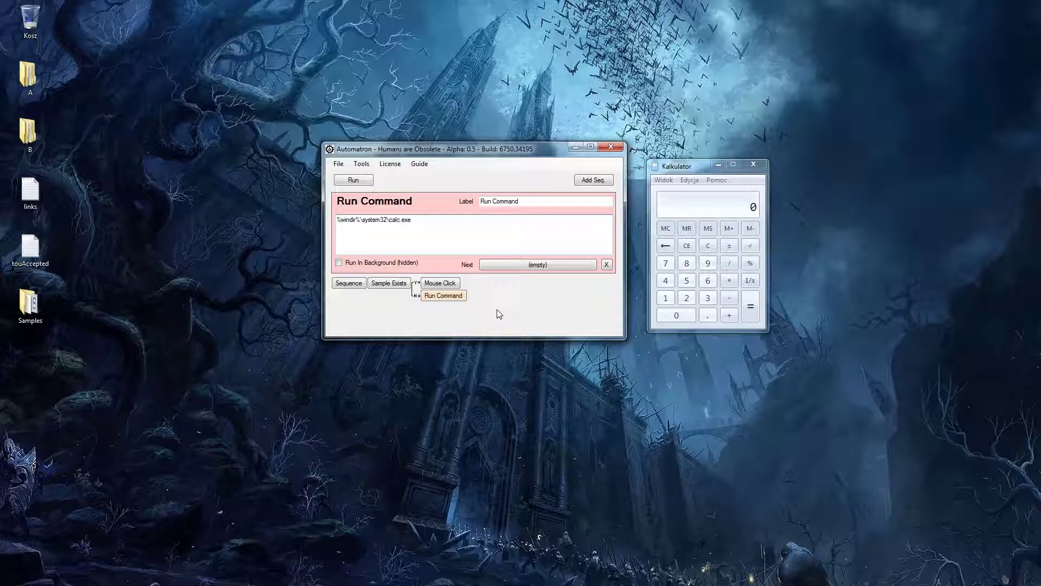
pyautogui.click(348, 286)
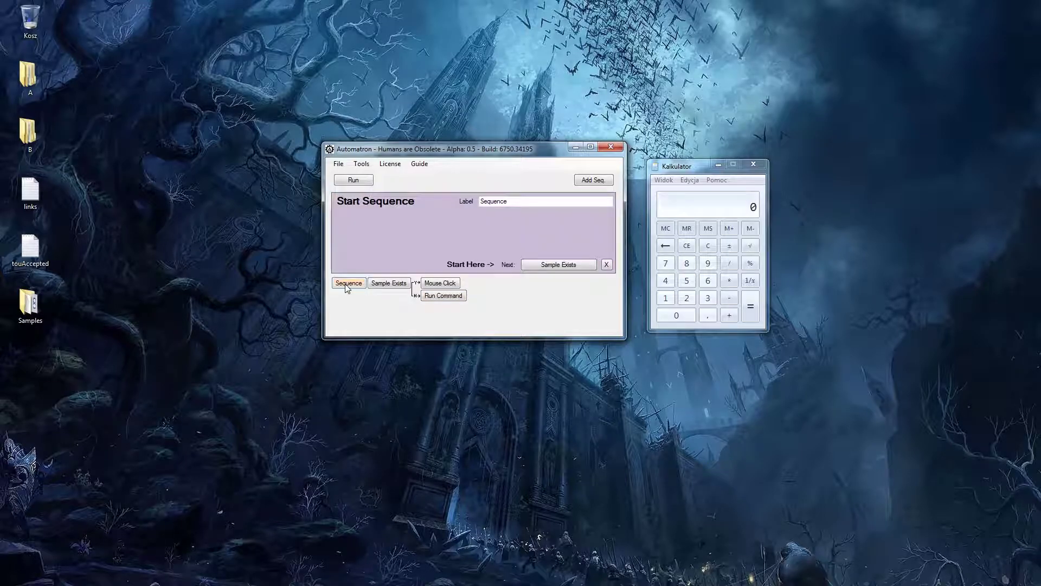
pyautogui.click(383, 284)
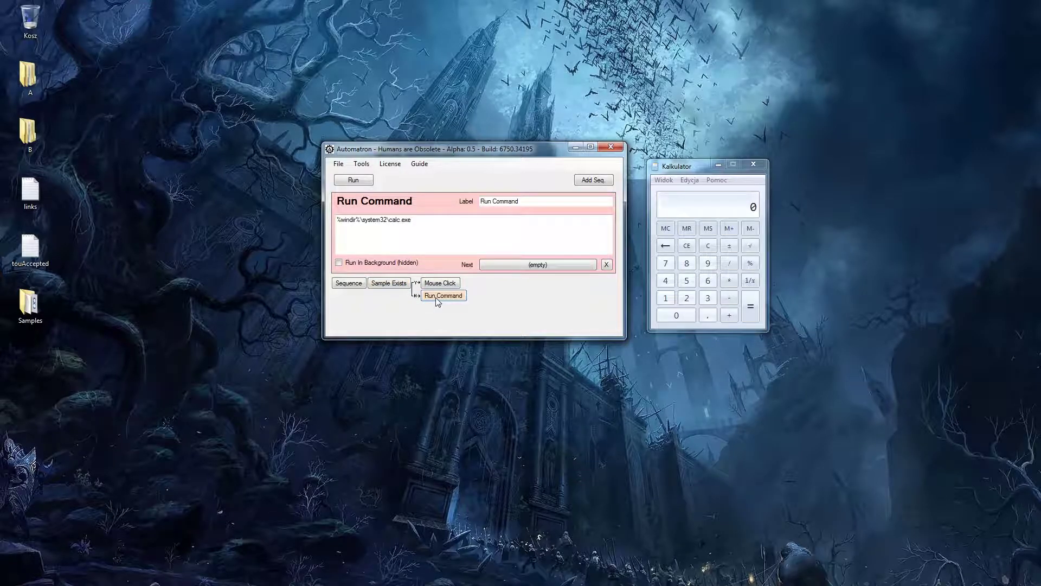
pyautogui.click(388, 282)
# Close the Calculator and run the automation from the start sequence element
pyautogui.click(352, 283)
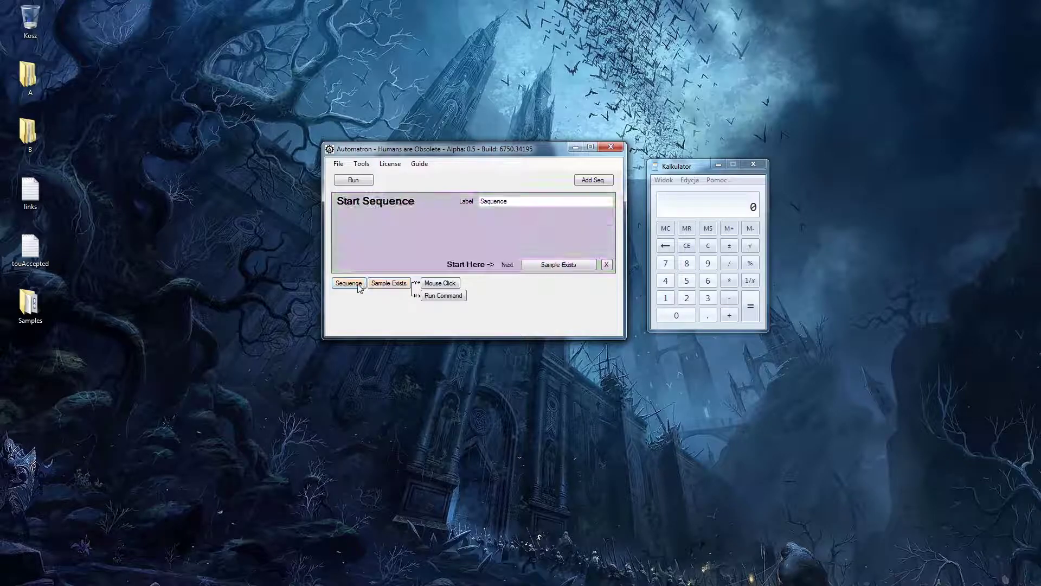
pyautogui.click(753, 164)
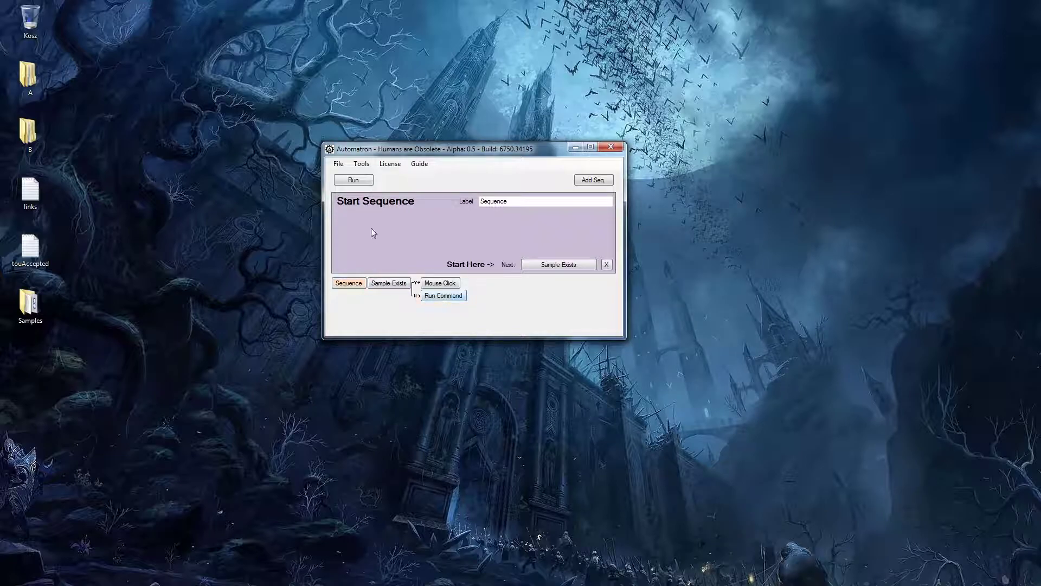
pyautogui.click(355, 180)
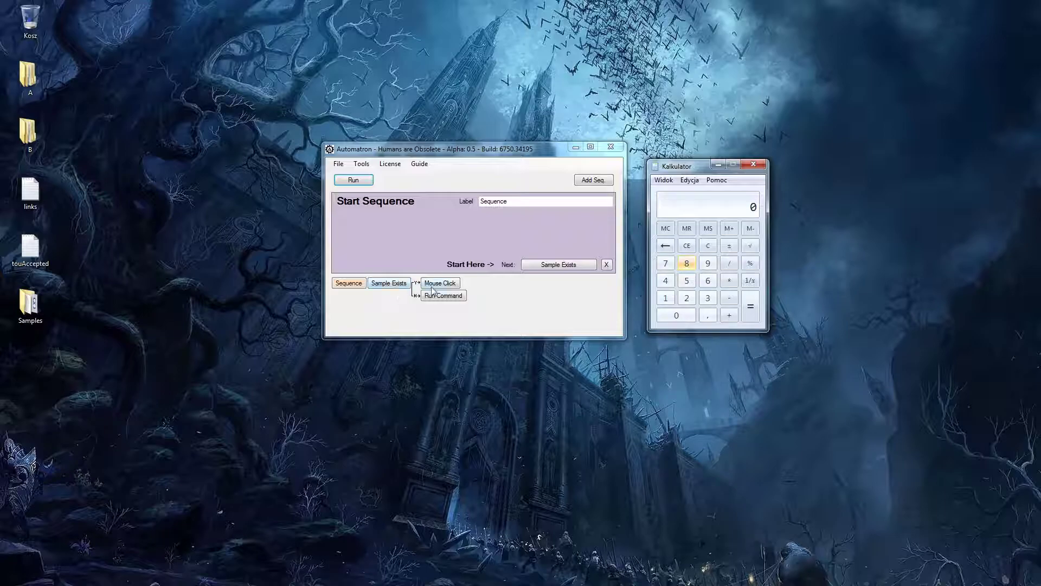
# Run the automation twice more from the start sequence element with the Calculator open
pyautogui.click(356, 286)
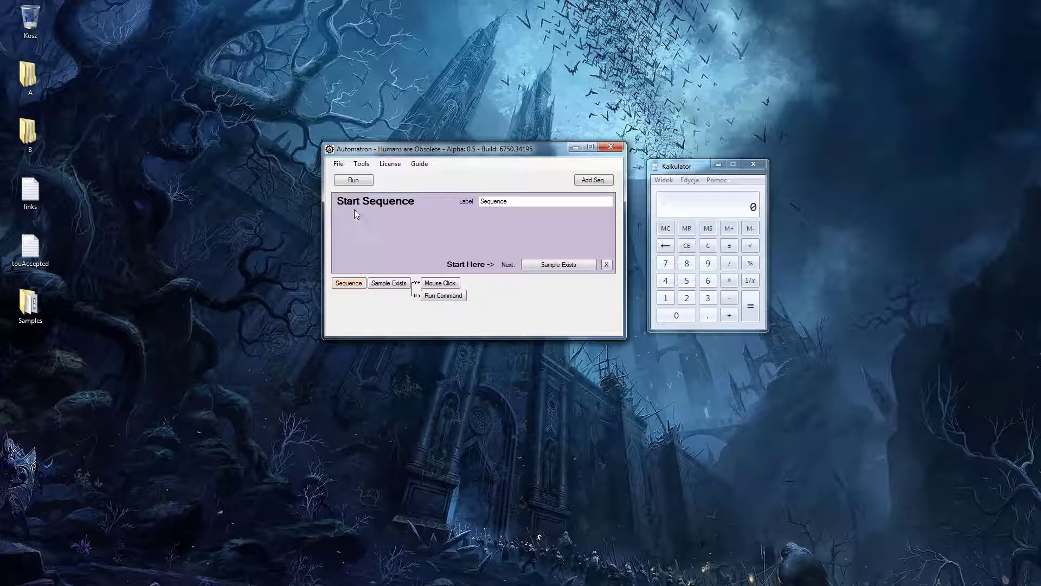
pyautogui.click(355, 182)
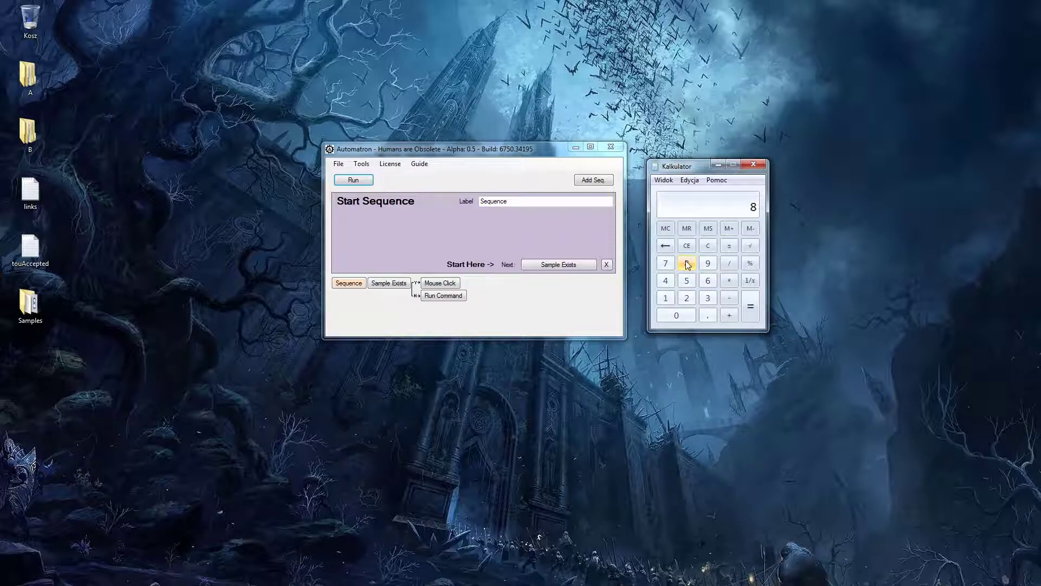
pyautogui.click(363, 183)
# Open the settings of the Sample Exists condition
pyautogui.click(406, 283)
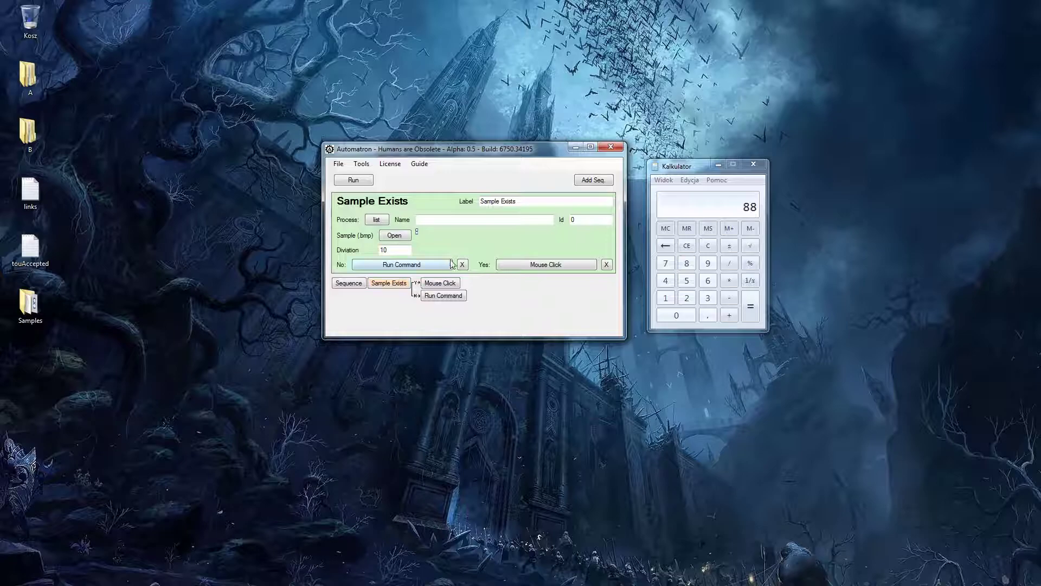